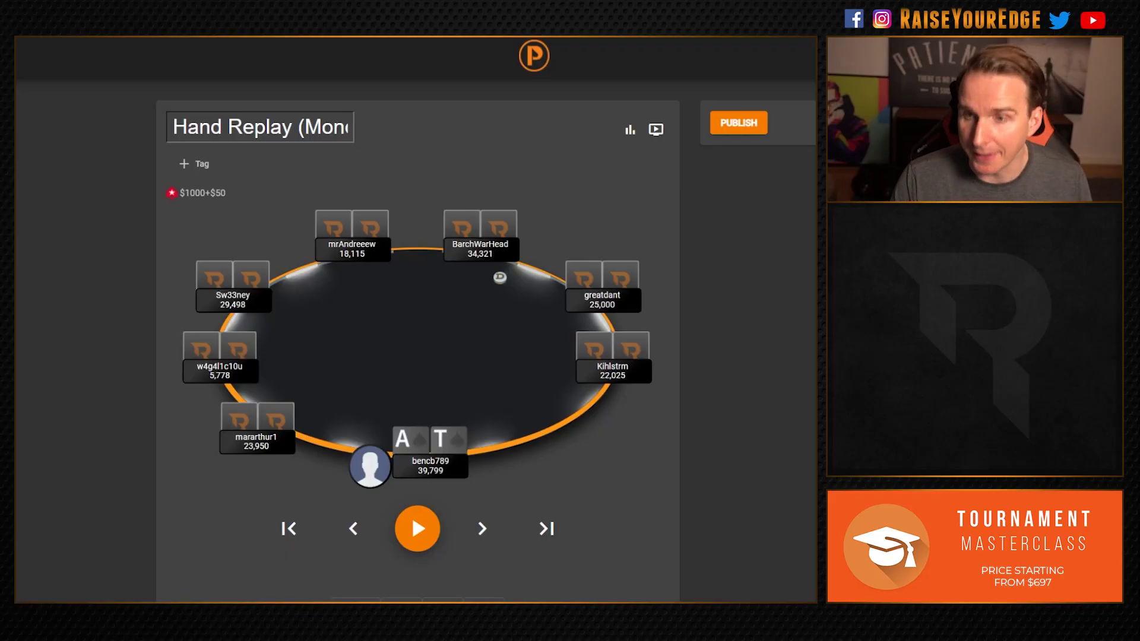
Step the Pairrd replay through the preflop action until the flop is dealt.
{"action": "left_click", "coordinate": [482, 528]}
{"action": "left_click", "coordinate": [484, 529]}
{"action": "left_click", "coordinate": [484, 529]}
{"action": "left_click", "coordinate": [484, 529]}
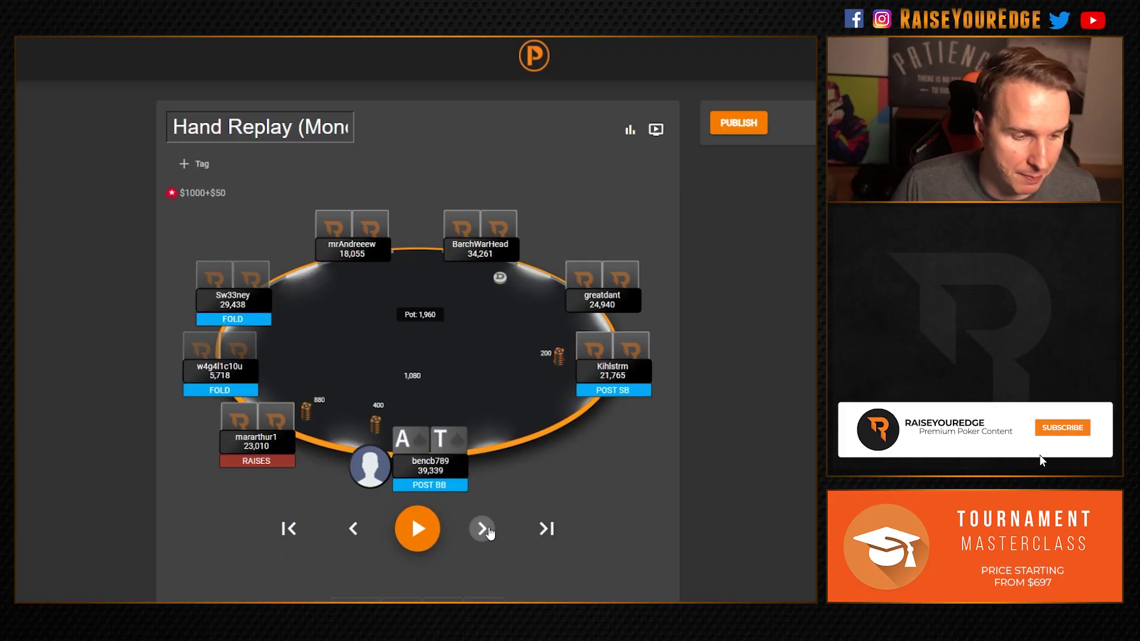
{"action": "left_click", "coordinate": [483, 529]}
{"action": "left_click", "coordinate": [483, 528]}
{"action": "left_click", "coordinate": [484, 529]}
{"action": "left_click", "coordinate": [484, 529]}
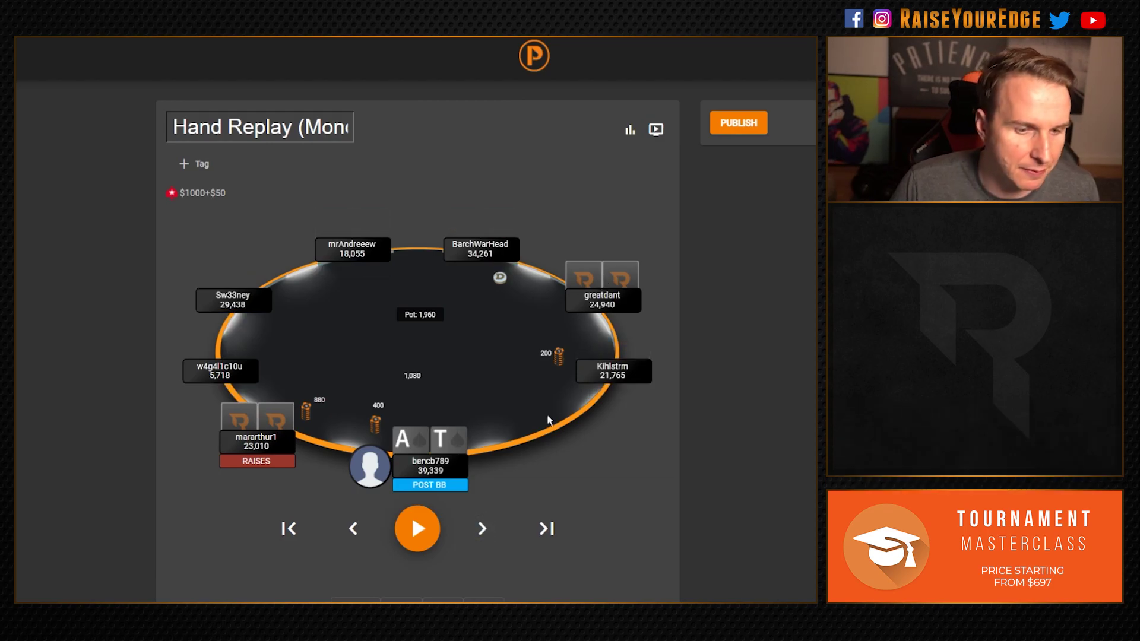
{"action": "left_click", "coordinate": [483, 529]}
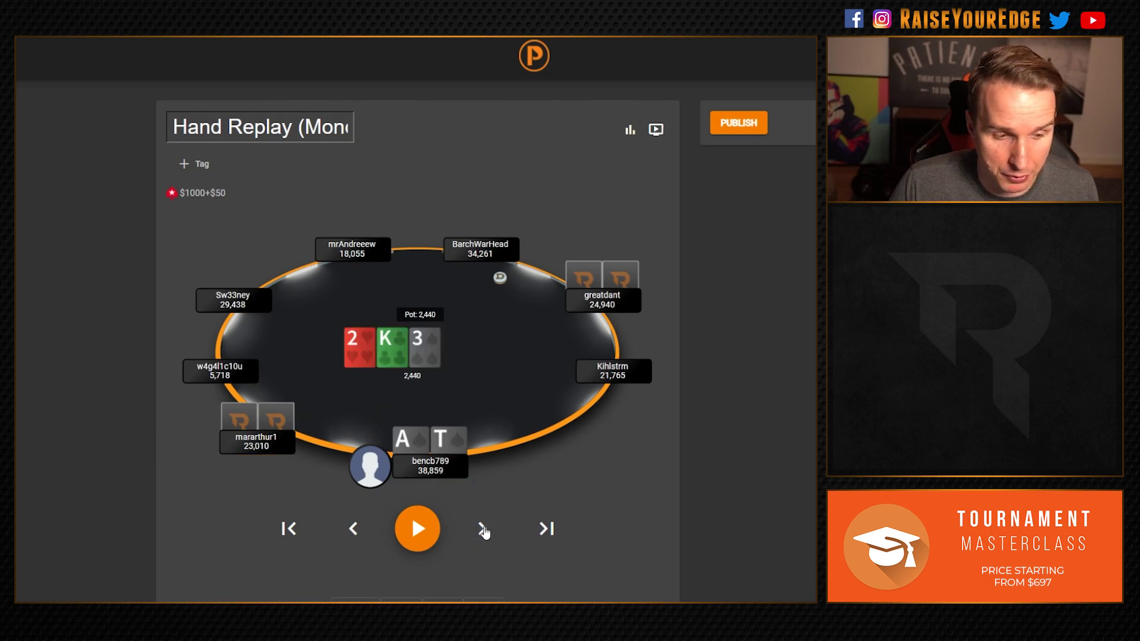
Advance past the 595 flop bet, Q turn and 2,678 turn bet to the river 8.
{"action": "left_click", "coordinate": [484, 530]}
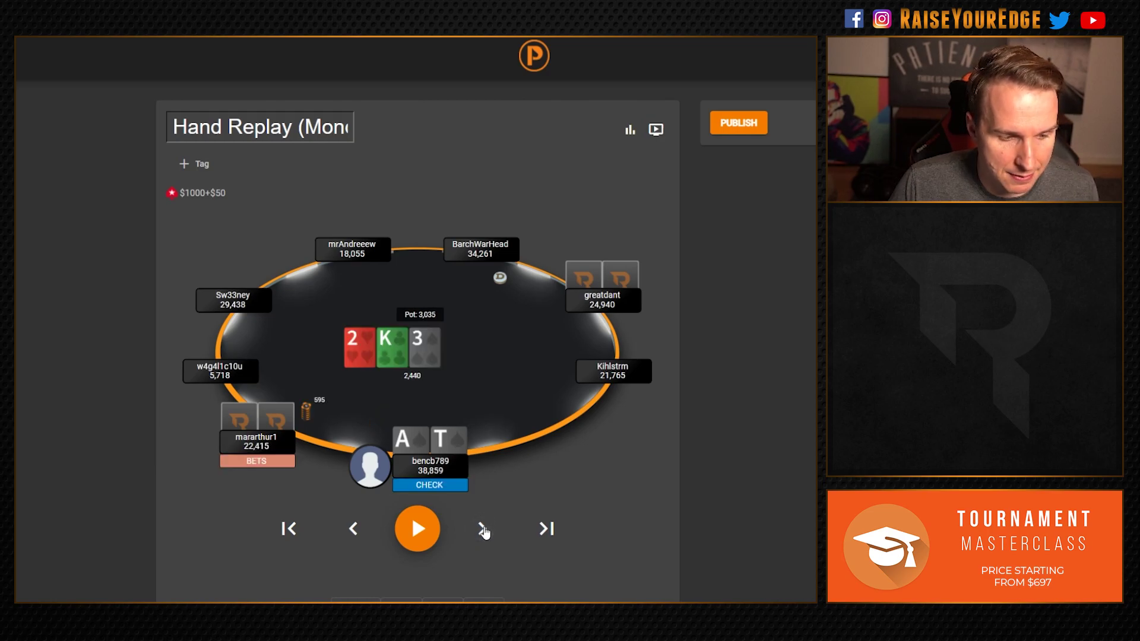
{"action": "left_click", "coordinate": [484, 530]}
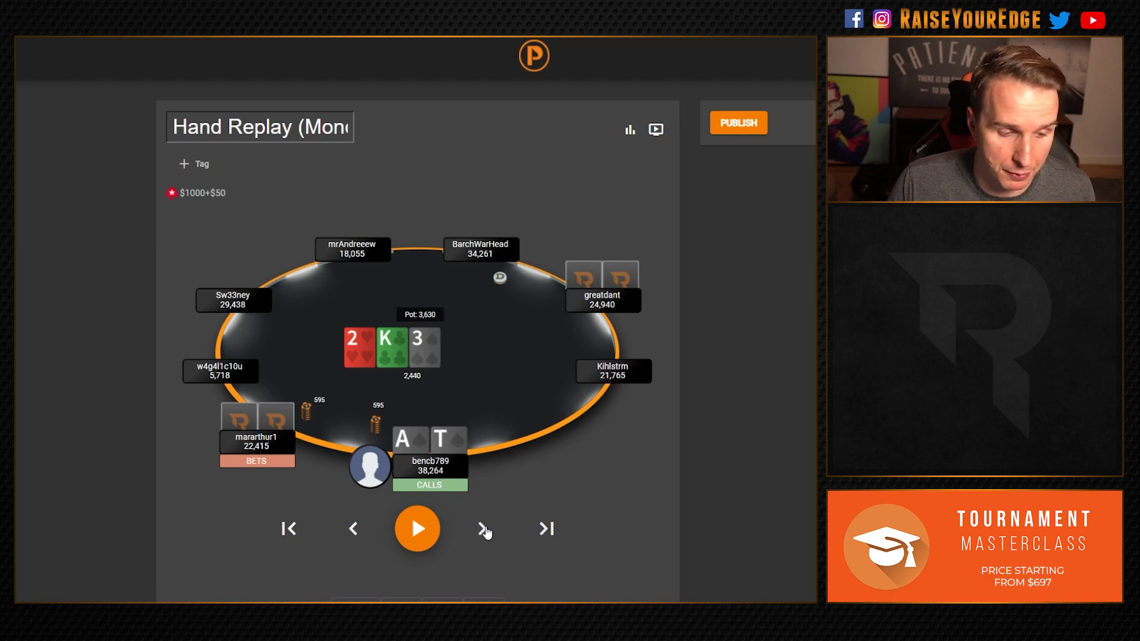
{"action": "left_click", "coordinate": [484, 530]}
{"action": "left_click", "coordinate": [482, 528]}
{"action": "left_click", "coordinate": [483, 529]}
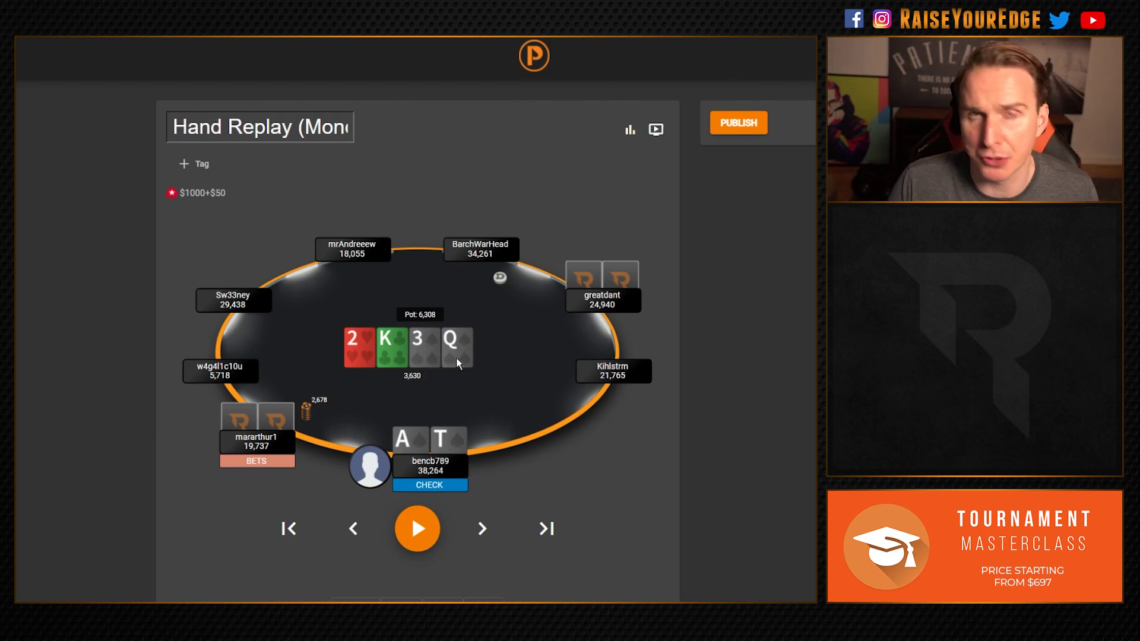
{"action": "left_click", "coordinate": [484, 527]}
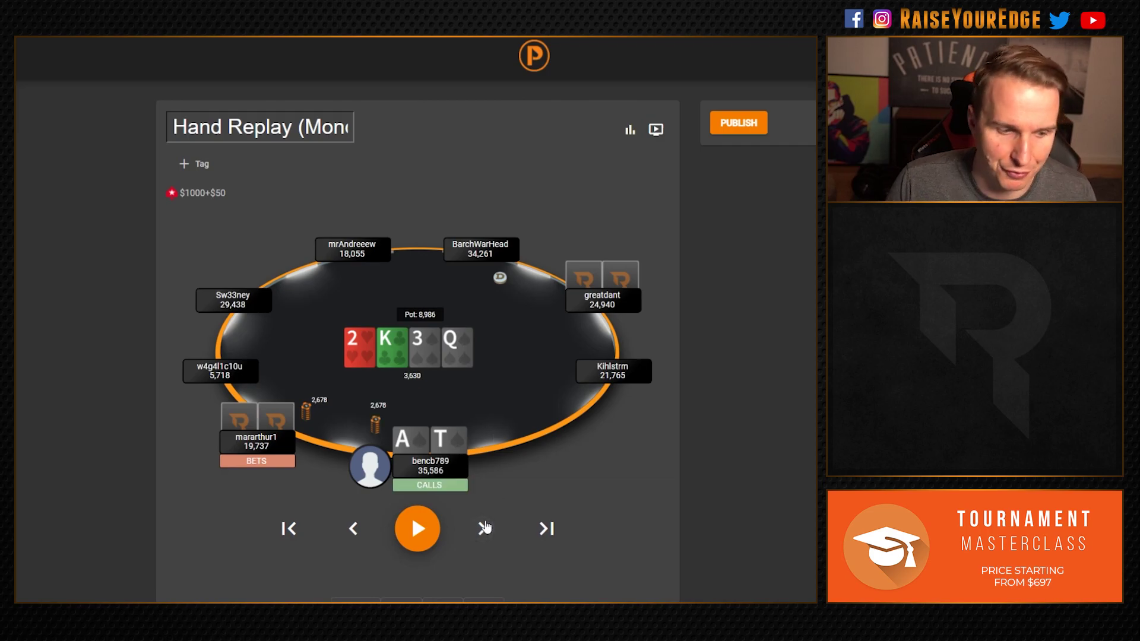
{"action": "left_click", "coordinate": [484, 527]}
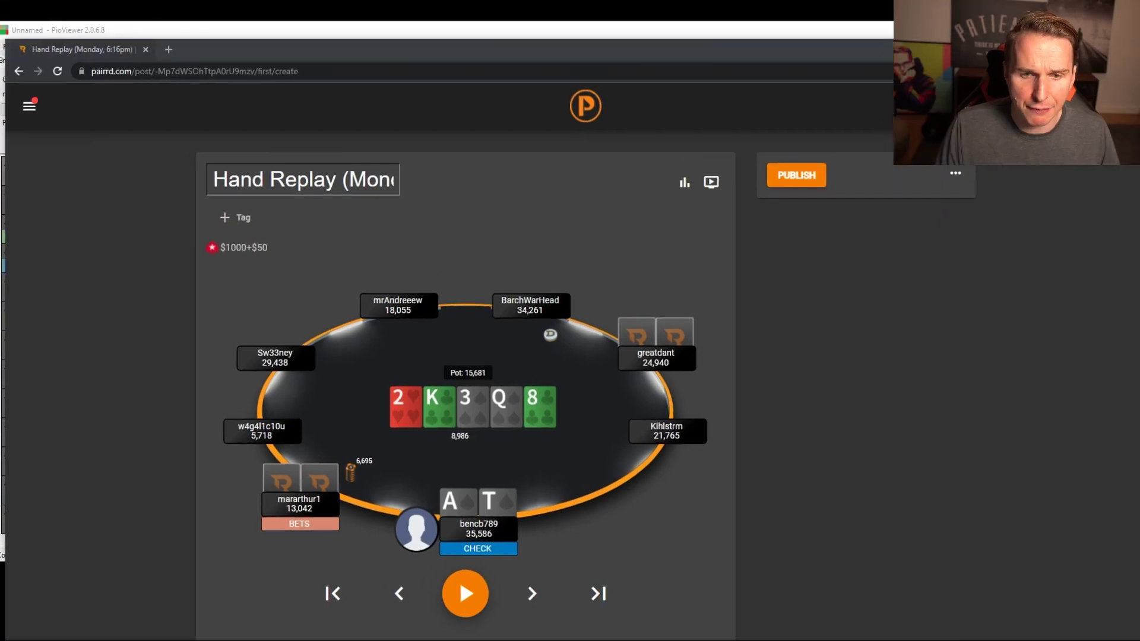
Bring PioViewer forward and show the in-position decision after the river check.
{"action": "left_click", "coordinate": [505, 28]}
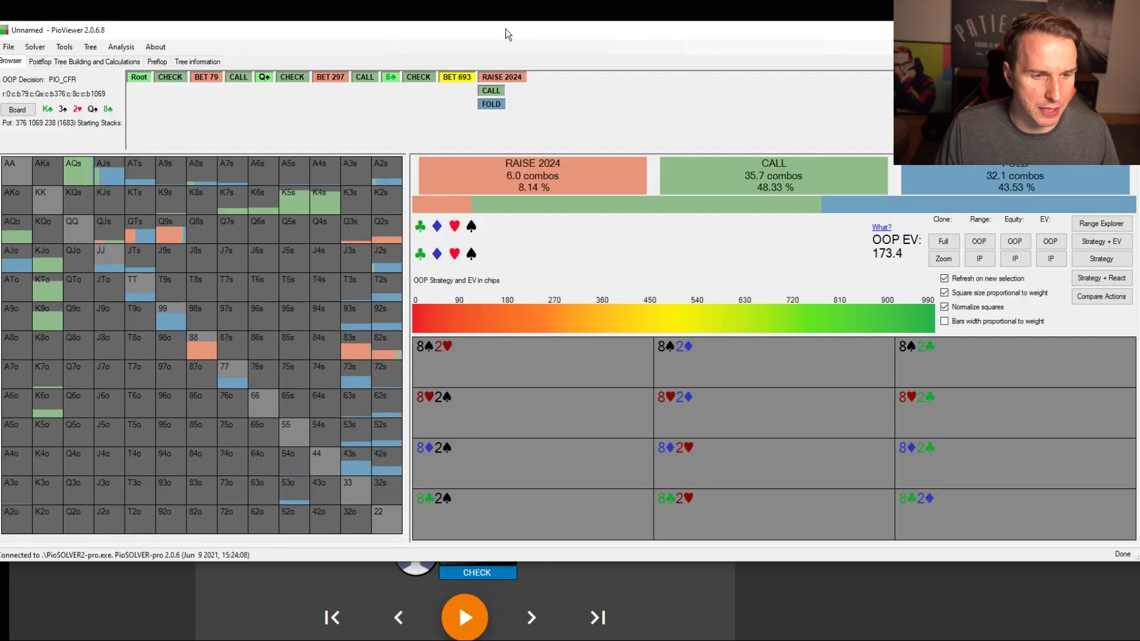
{"action": "left_click_drag", "start_coordinate": [505, 28], "coordinate": [508, 40]}
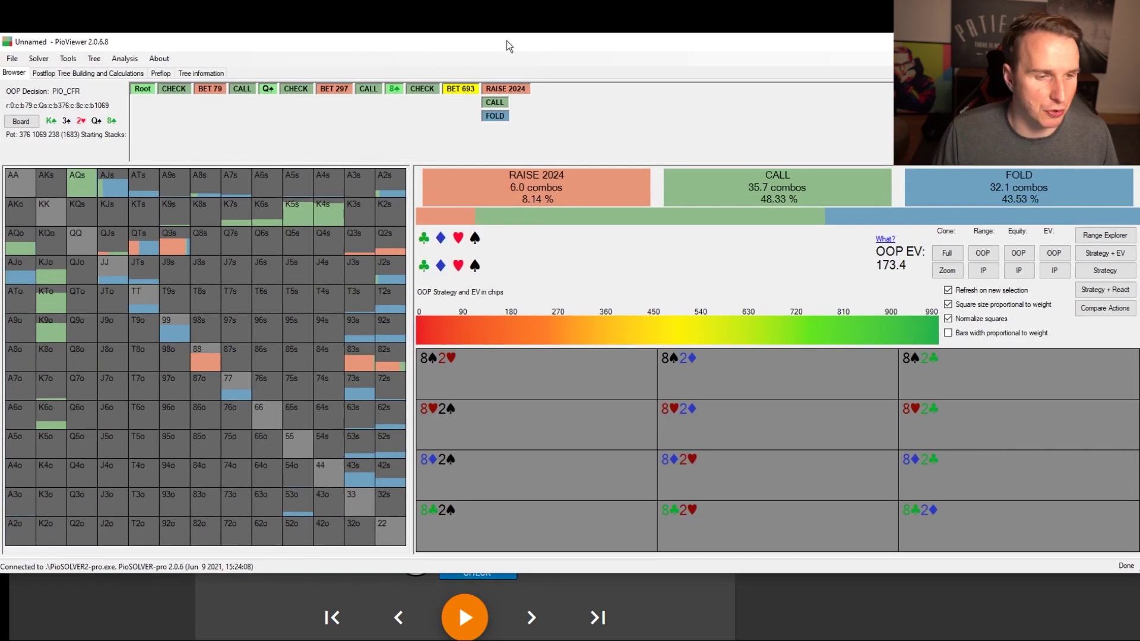
{"action": "left_click", "coordinate": [421, 89]}
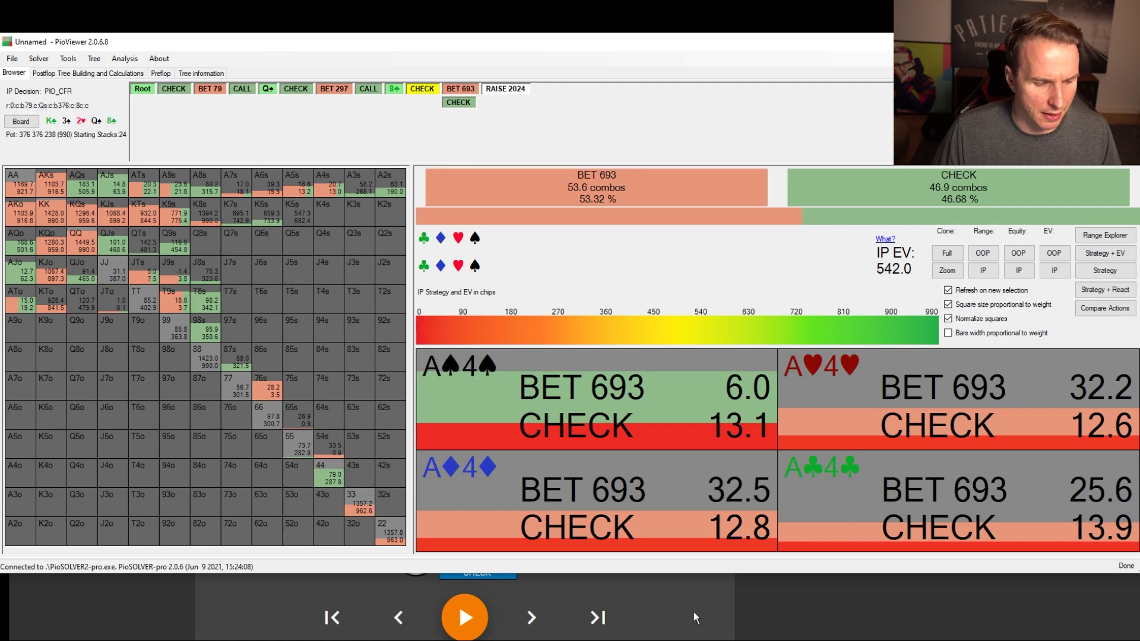
Stretch PioViewer to the screen bottom and show OOP's raise 2024, call and fold versus the 693 bet.
{"action": "left_click", "coordinate": [693, 611]}
{"action": "left_click", "coordinate": [533, 48]}
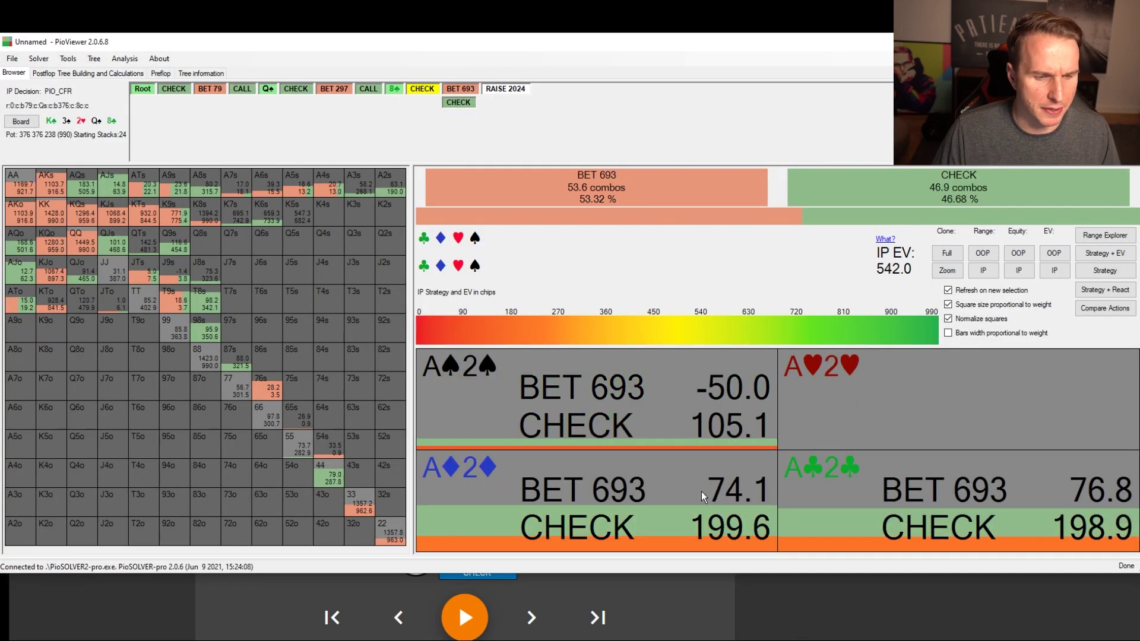
{"action": "left_click_drag", "start_coordinate": [757, 573], "coordinate": [757, 639]}
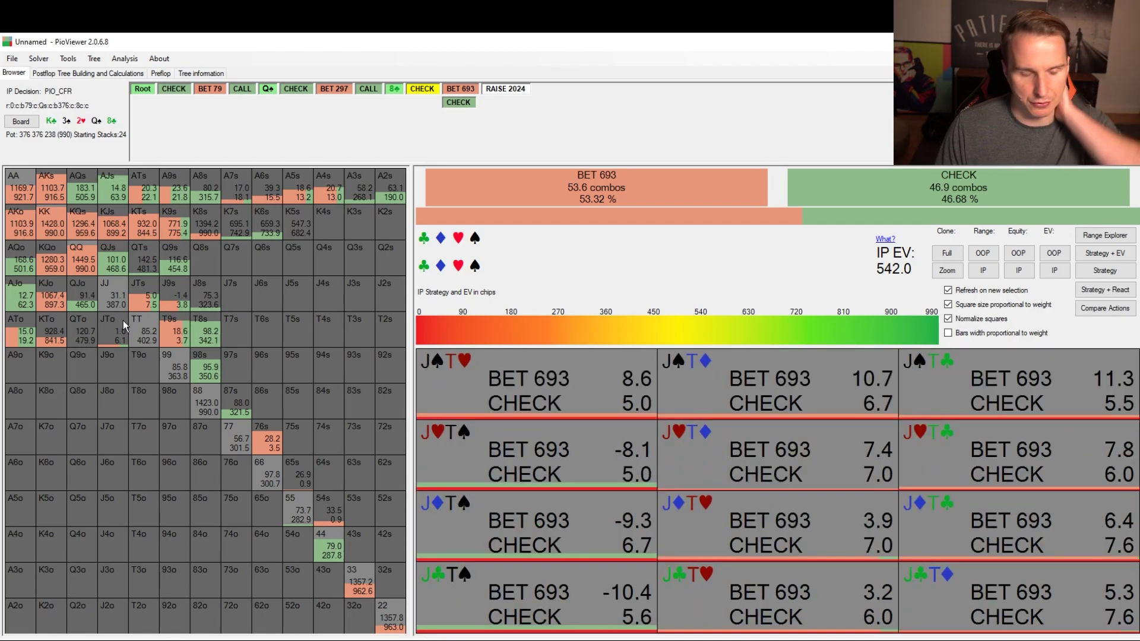
{"action": "left_click", "coordinate": [436, 187]}
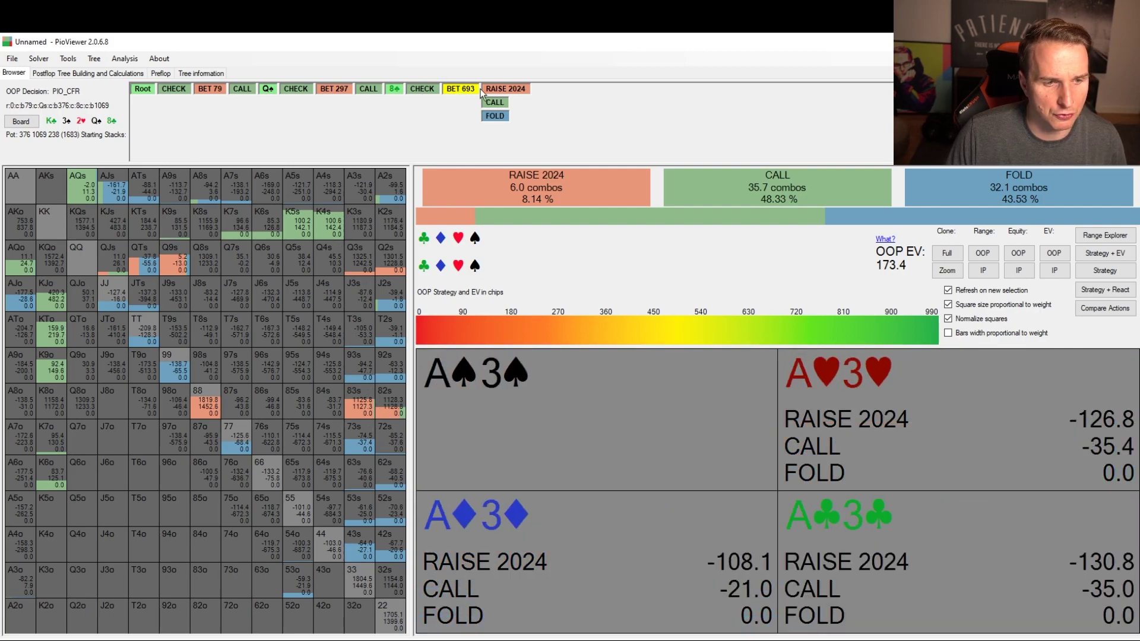
In the hand replay, step forward one action and back to the river check.
{"action": "key", "text": "alt+Tab"}
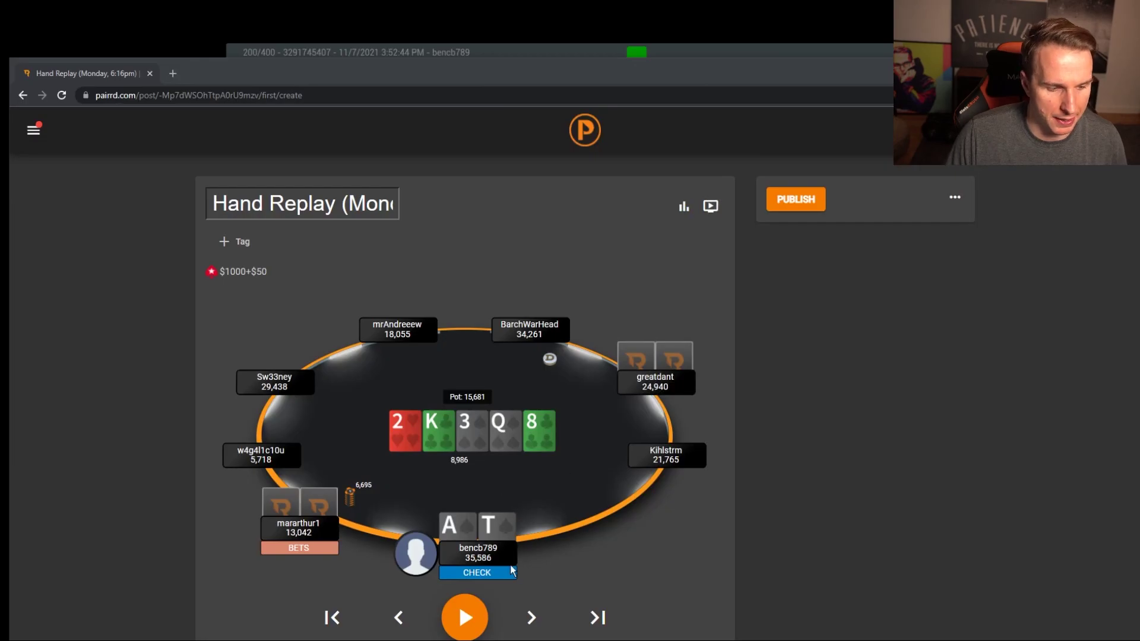
{"action": "left_click", "coordinate": [531, 618]}
{"action": "left_click", "coordinate": [398, 617]}
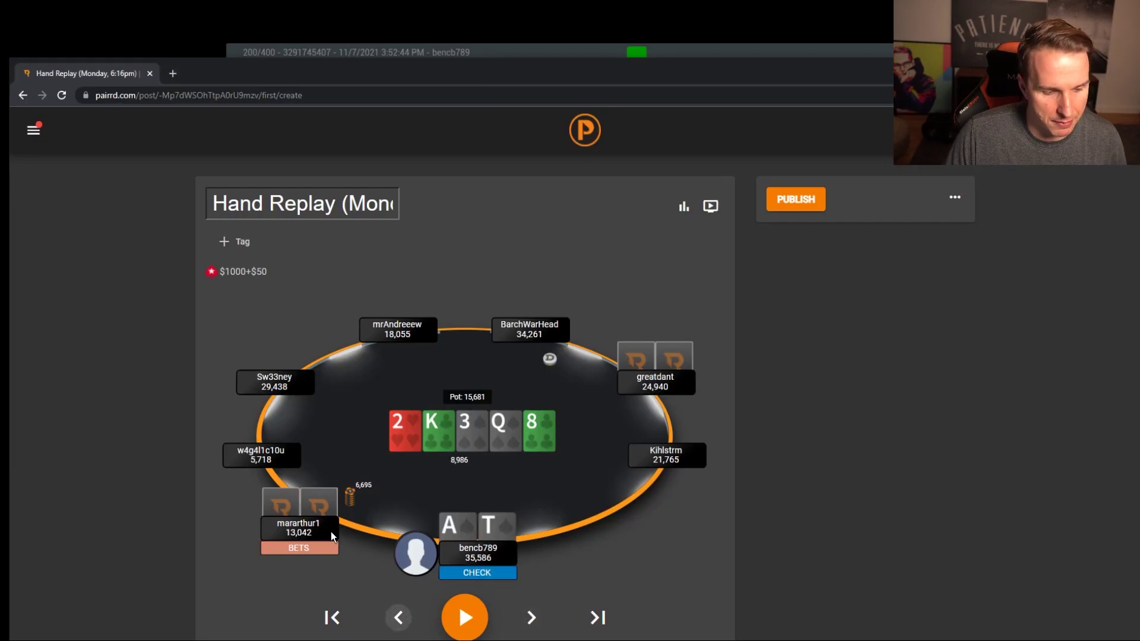
Reposition PioViewer at the top and show IP's river choice: bet 693 at 53.32%, check 46.68%.
{"action": "key", "text": "alt+Tab"}
{"action": "left_click_drag", "start_coordinate": [679, 163], "coordinate": [253, 35]}
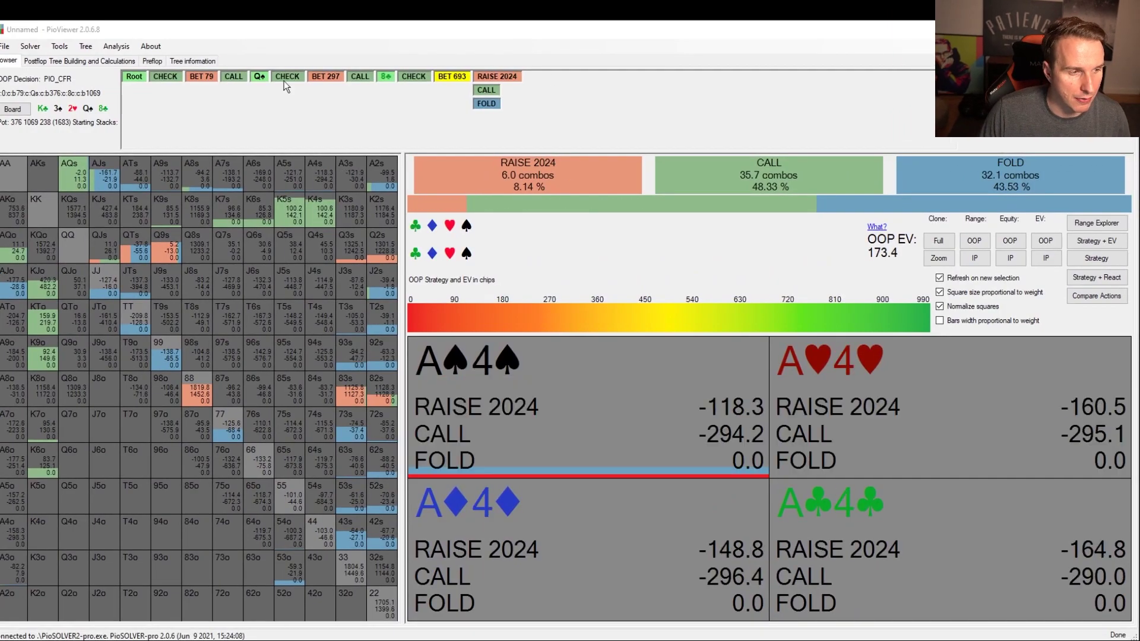
{"action": "left_click_drag", "start_coordinate": [386, 33], "coordinate": [397, 7]}
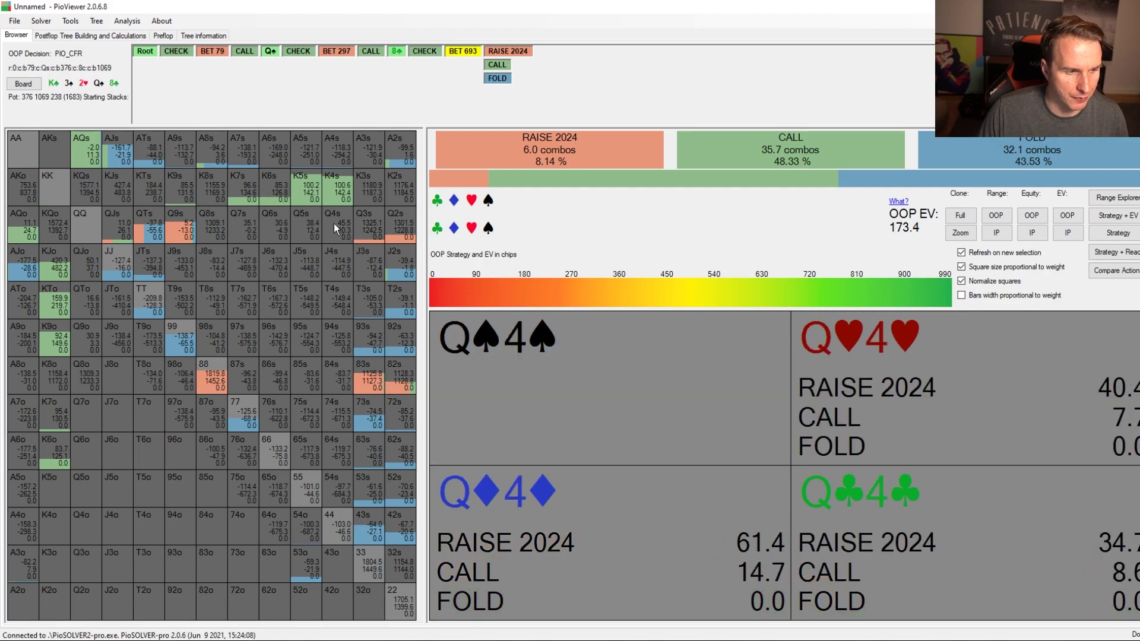
{"action": "left_click", "coordinate": [430, 51]}
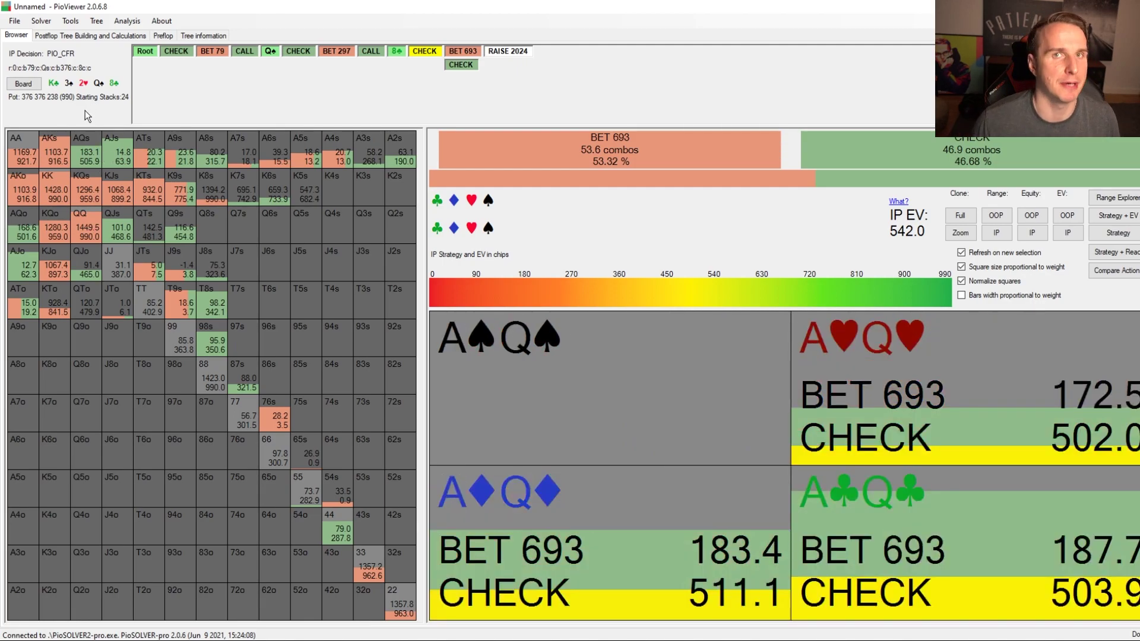
Check OOP's response to the 693 bet, then return to IP's bet-or-check node (IP EV 542.0).
{"action": "mouse_move", "coordinate": [58, 151]}
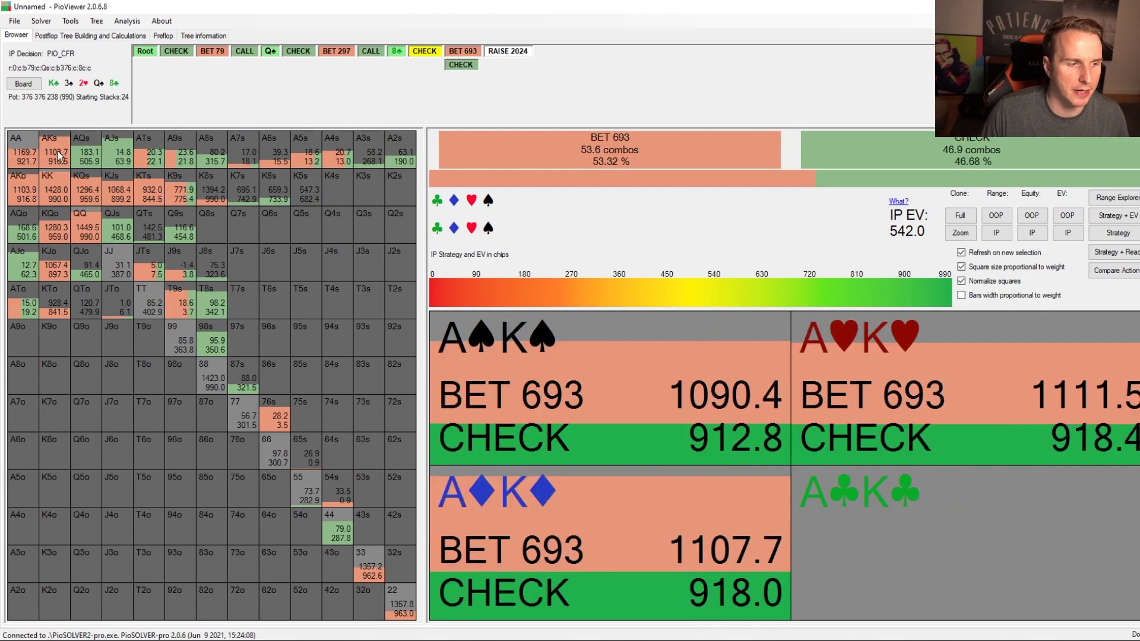
{"action": "mouse_move", "coordinate": [182, 198]}
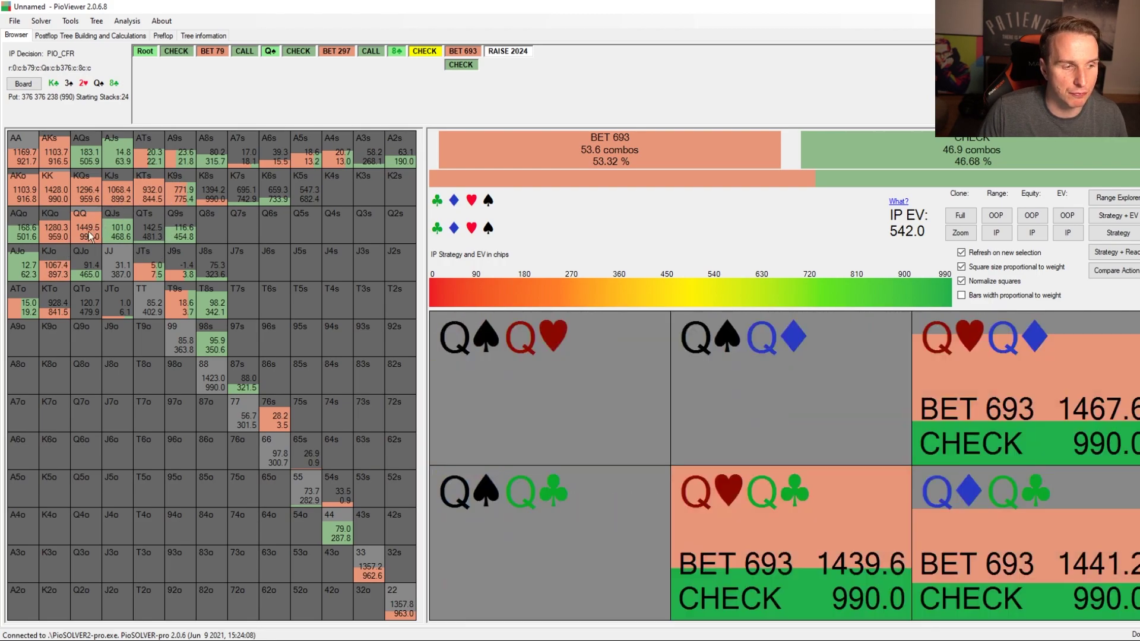
{"action": "left_click", "coordinate": [455, 52]}
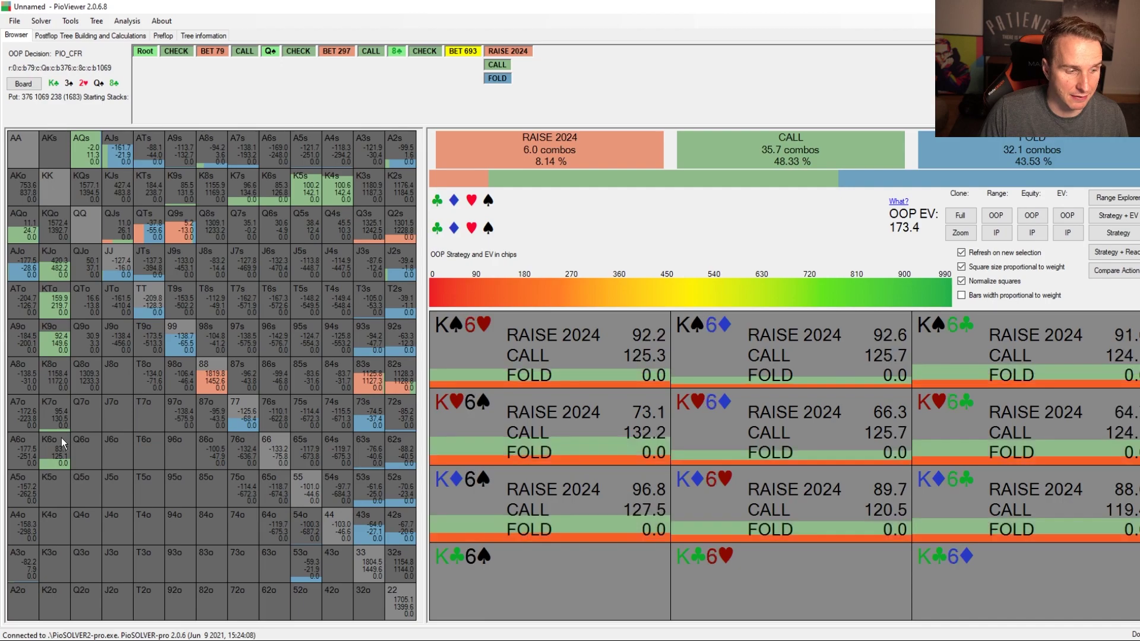
{"action": "left_click", "coordinate": [424, 51]}
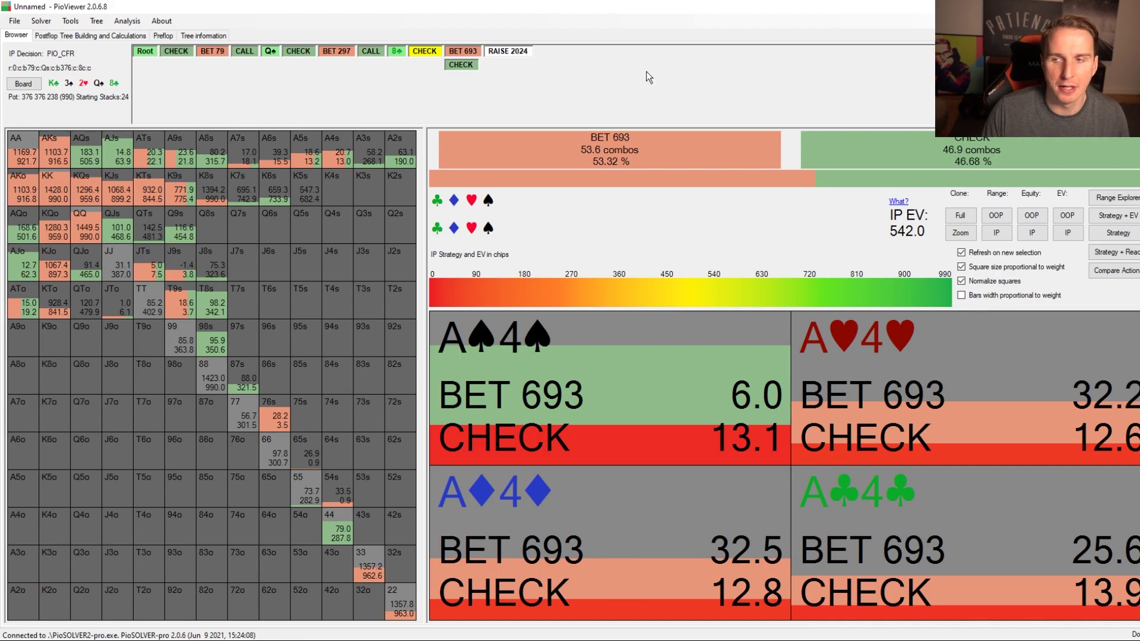
In the node-locked sim, show OOP facing 693: raise 2024 3.53%, call 53.97%, fold 42.50%.
{"action": "key", "text": "alt+Tab"}
{"action": "left_click_drag", "start_coordinate": [596, 89], "coordinate": [653, 57]}
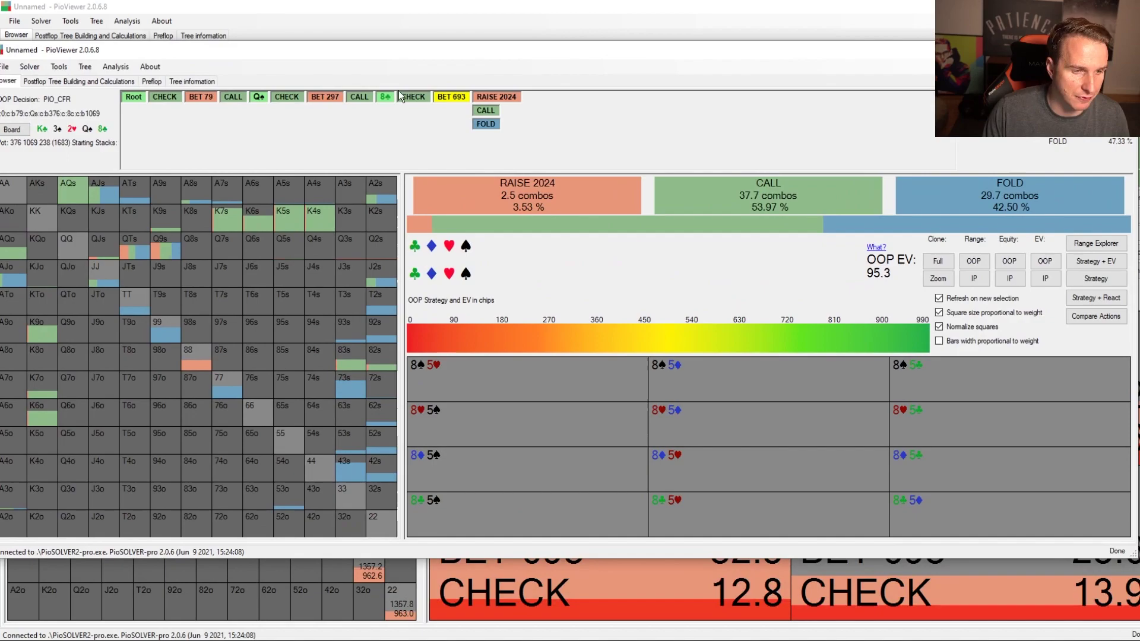
{"action": "left_click", "coordinate": [413, 97]}
{"action": "left_click_drag", "start_coordinate": [522, 51], "coordinate": [540, 27]}
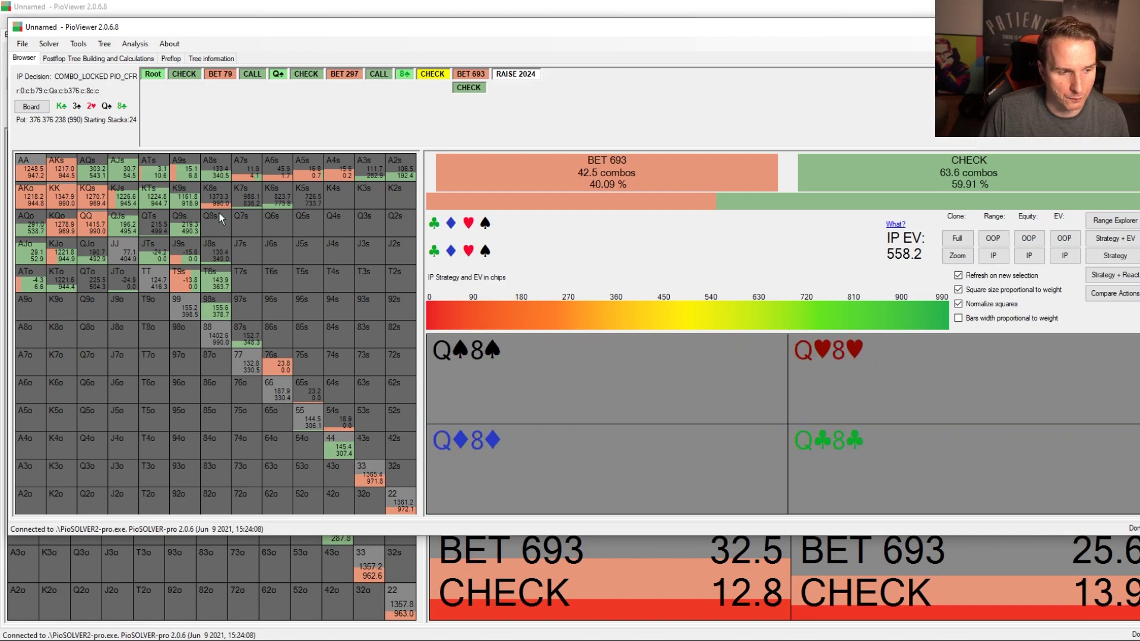
{"action": "left_click", "coordinate": [468, 75]}
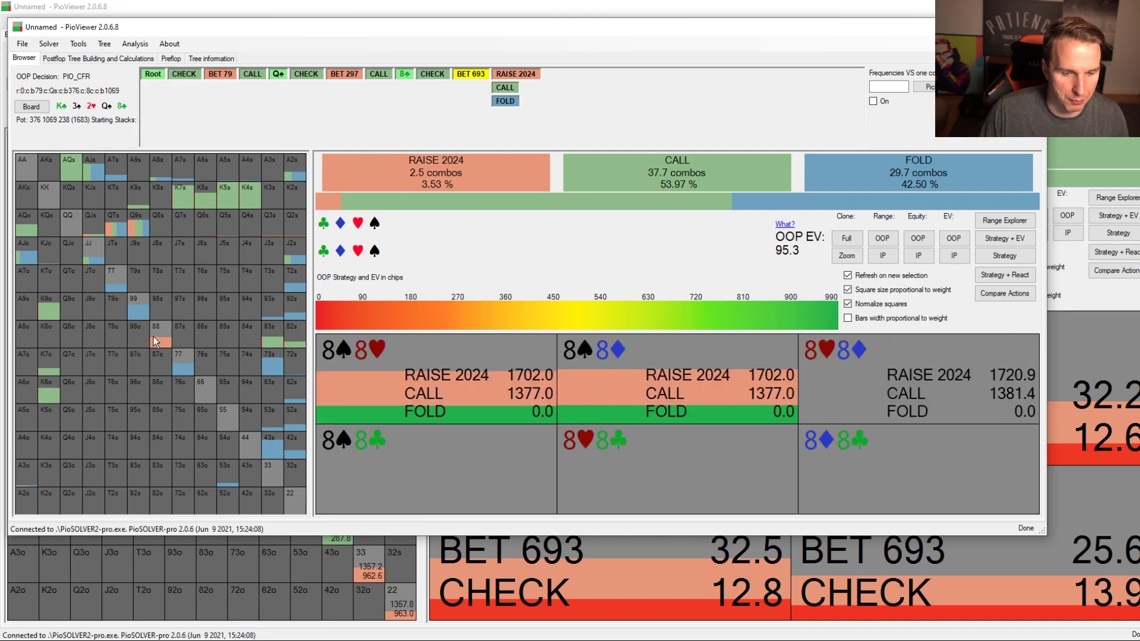
{"action": "left_click", "coordinate": [434, 73]}
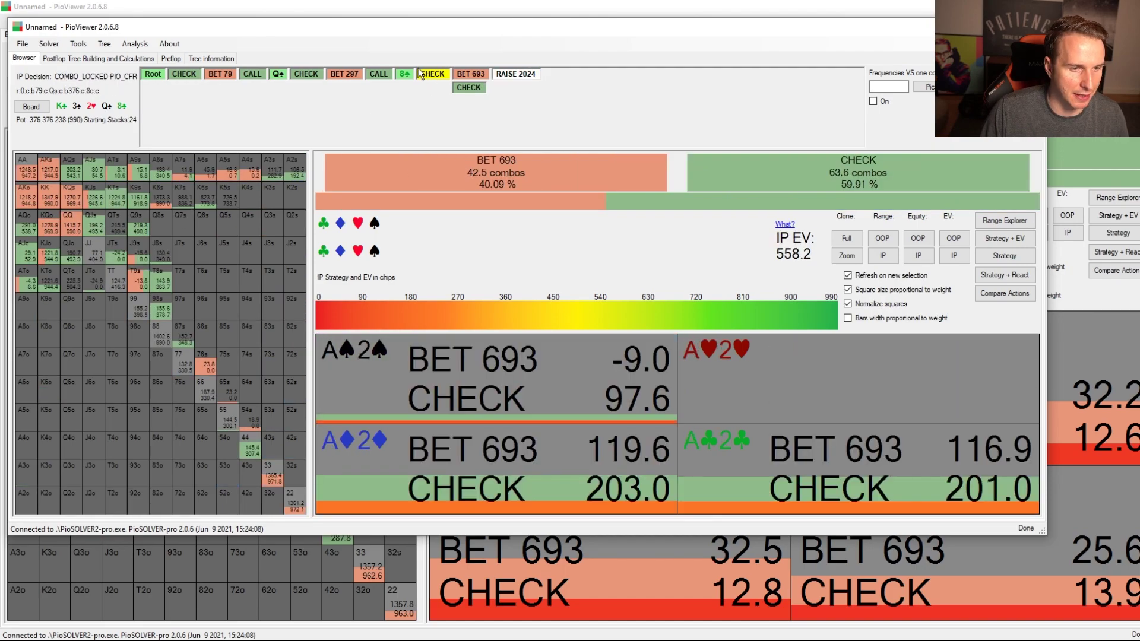
{"action": "left_click", "coordinate": [405, 74]}
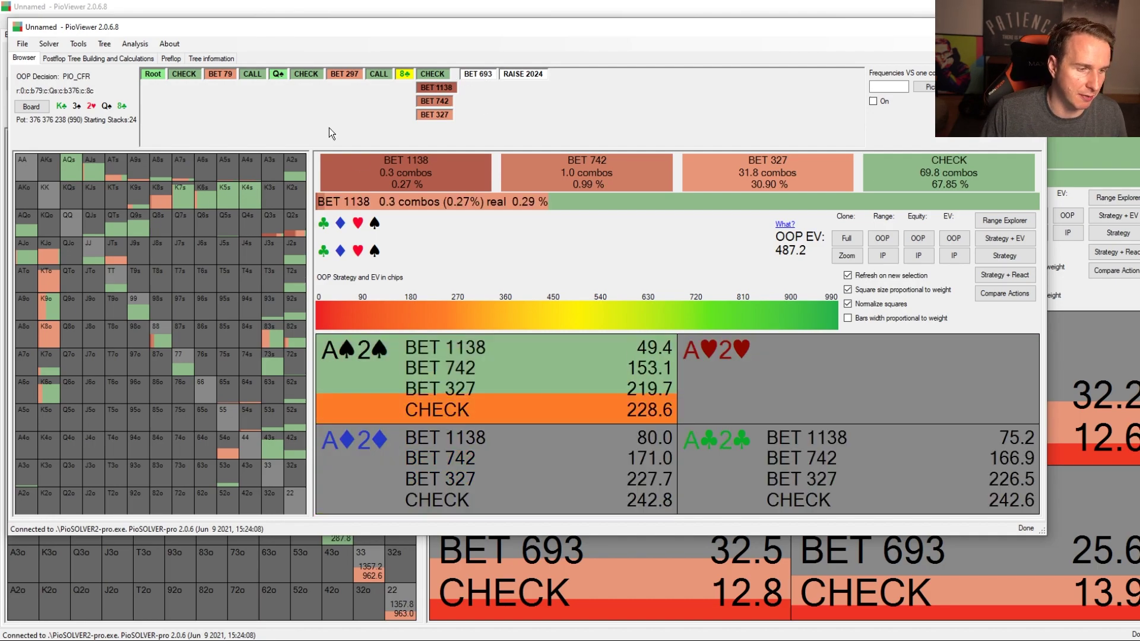
{"action": "left_click", "coordinate": [490, 75]}
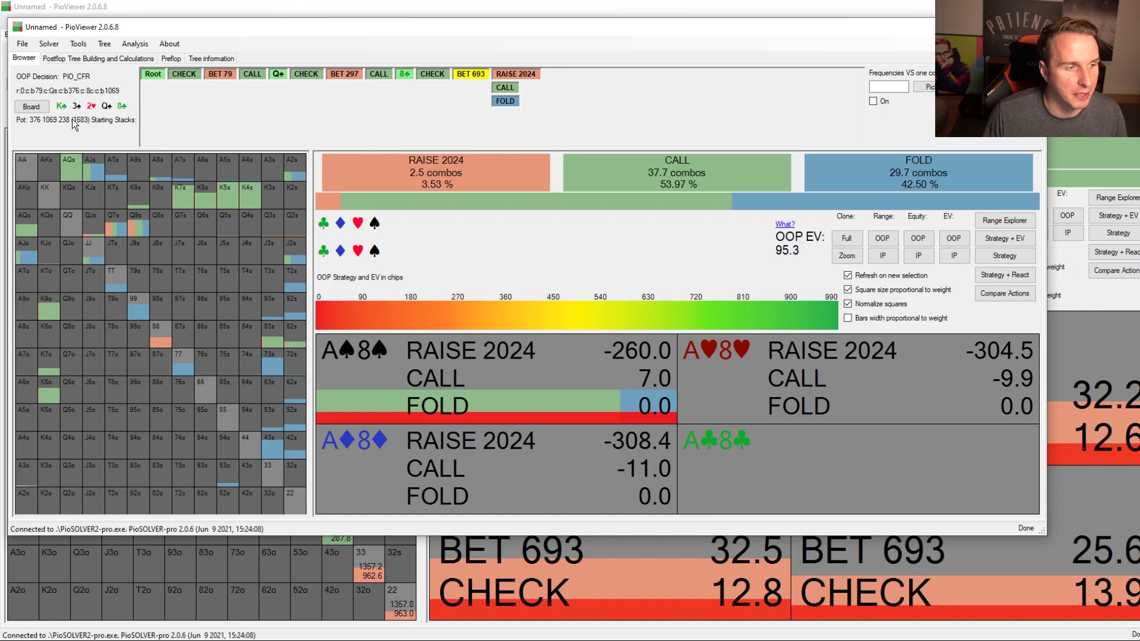
Navigate CHECK, BET 693, RAISE 2024 to show IP calling 50.90% and folding 49.10%.
{"action": "left_click", "coordinate": [426, 73]}
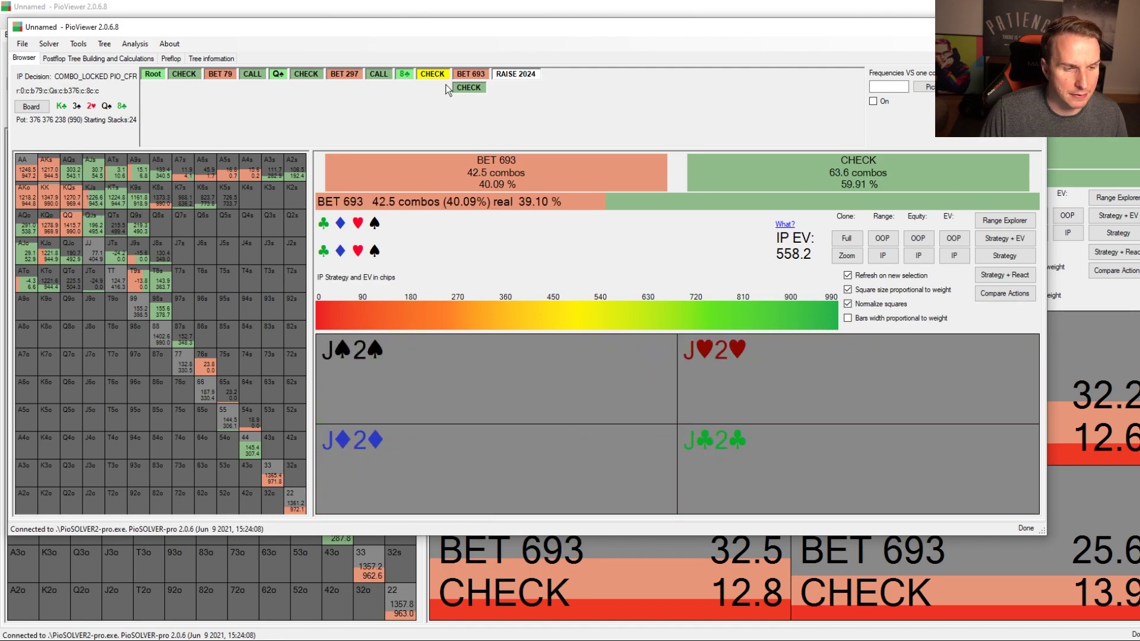
{"action": "left_click", "coordinate": [466, 74]}
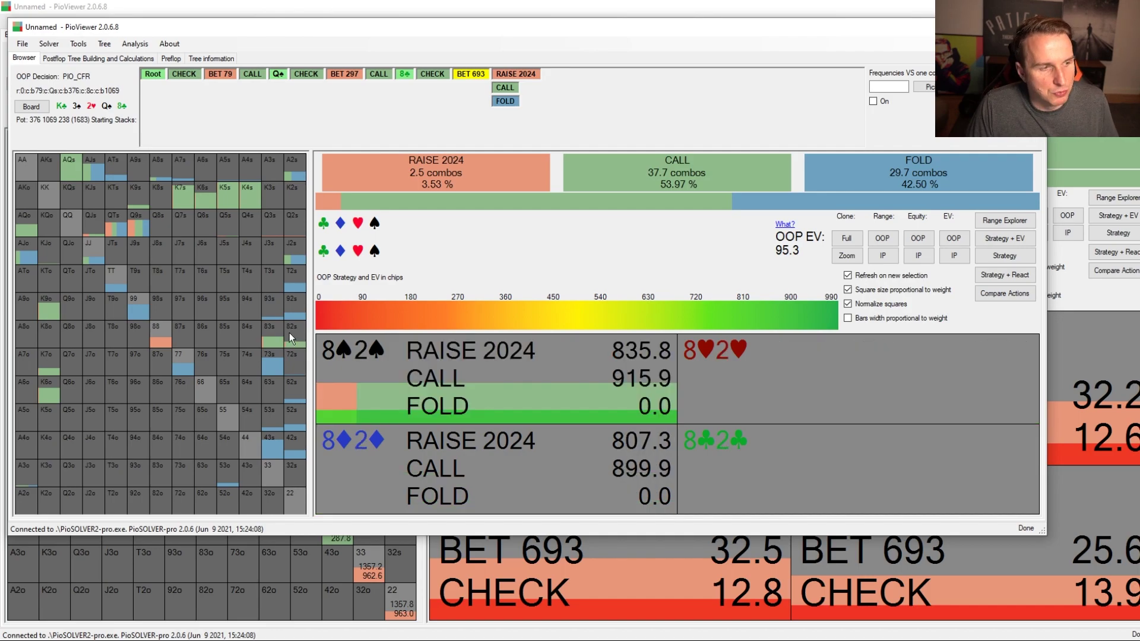
{"action": "left_click", "coordinate": [516, 74]}
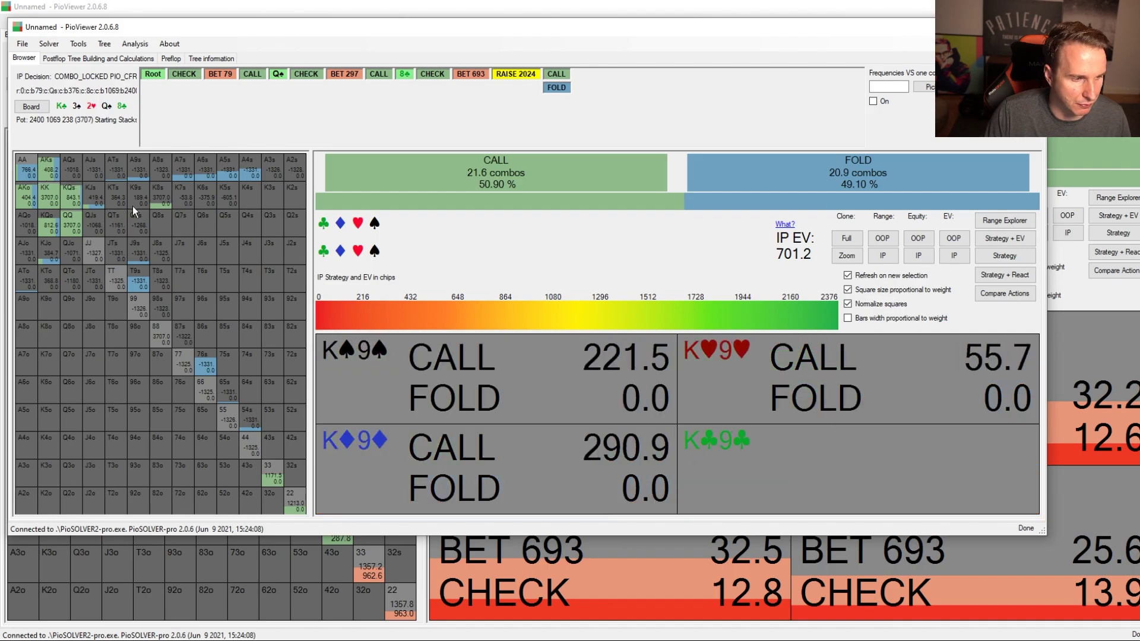
Return to OOP facing 693, where K2 suited calls for 1019.7 versus raising for 972.3.
{"action": "left_click", "coordinate": [469, 75]}
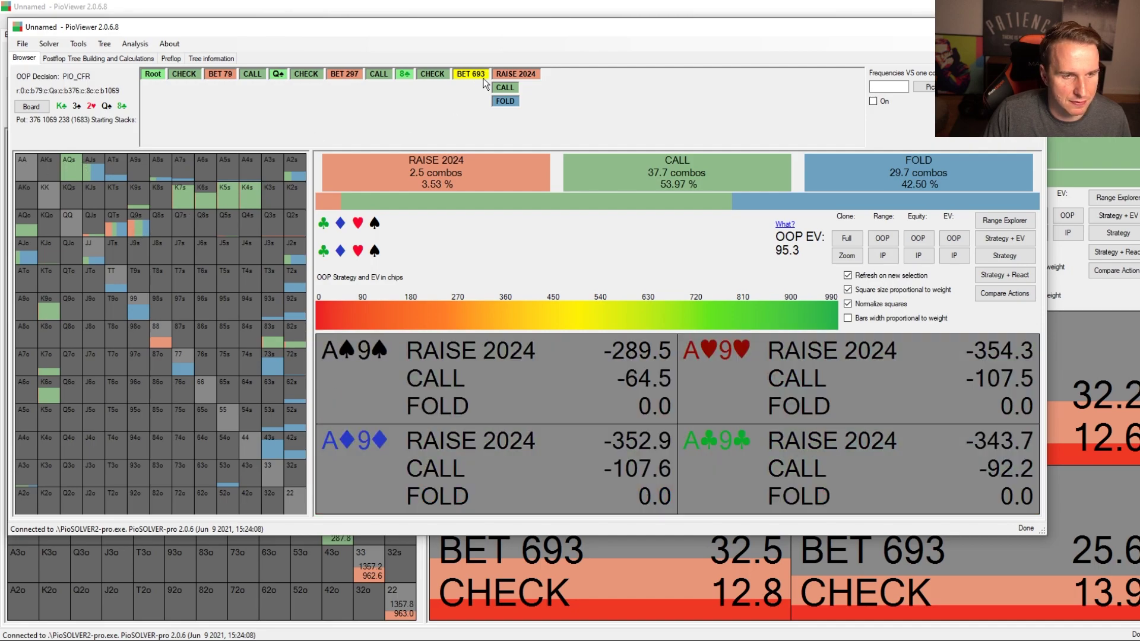
{"action": "left_click", "coordinate": [432, 73]}
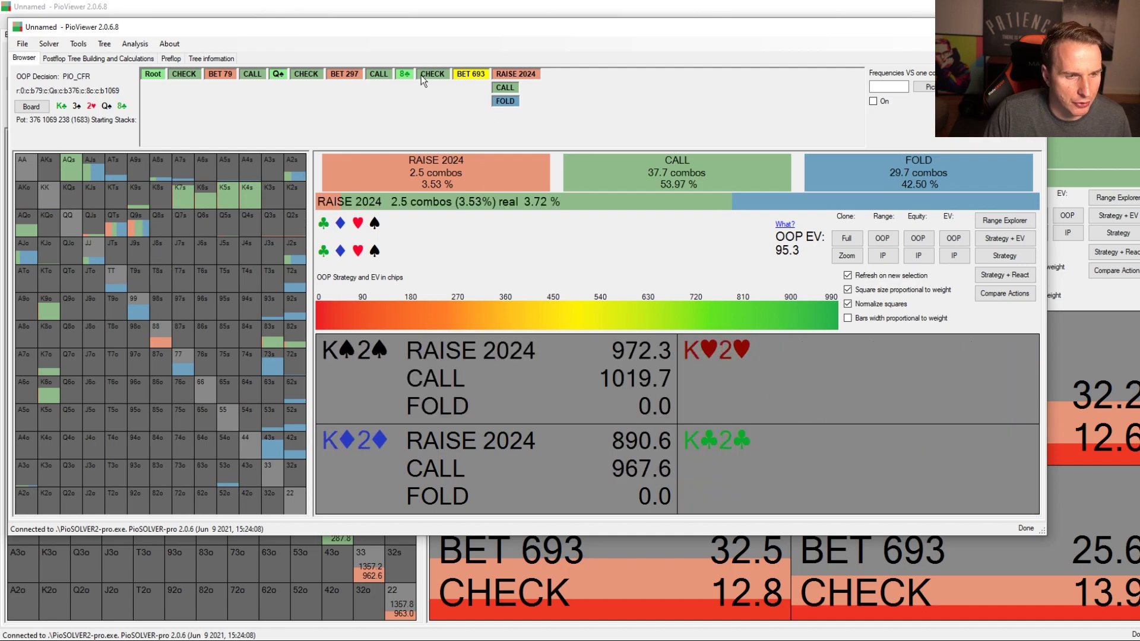
Show the locked sim's IP river decision: bet 693 at 40.09%, check 59.91%, IP EV 558.2.
{"action": "left_click", "coordinate": [421, 75]}
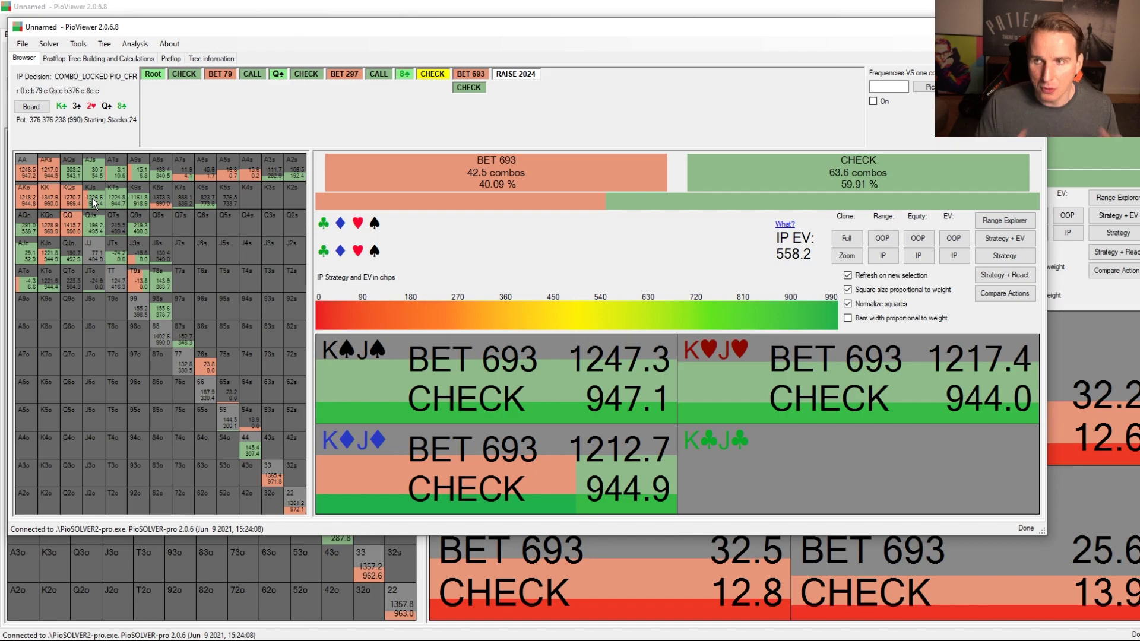
Reopen OOP facing the 693 bet to see A5 suited losing about 300 by raising 2024.
{"action": "left_click", "coordinate": [469, 74]}
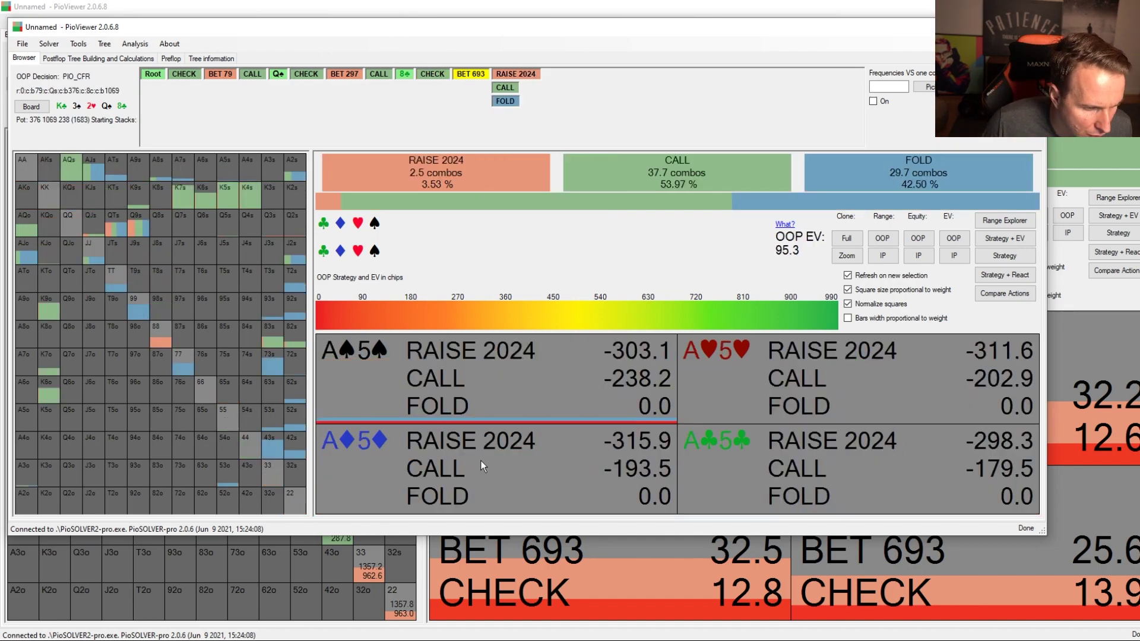